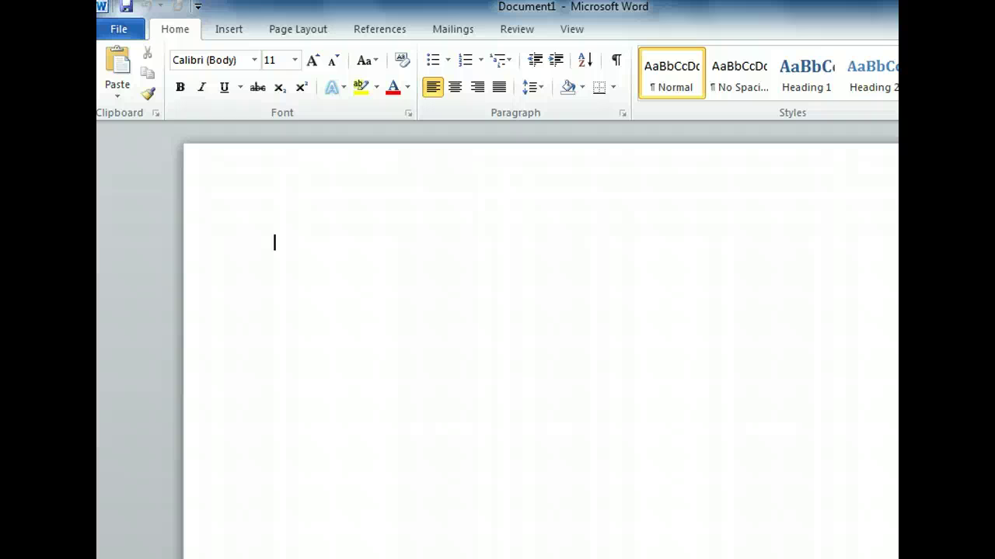
- Create a new document from the Urban Report sample template
{"action": "left_click", "coordinate": [197, 433]}
{"action": "left_click", "coordinate": [133, 31]}
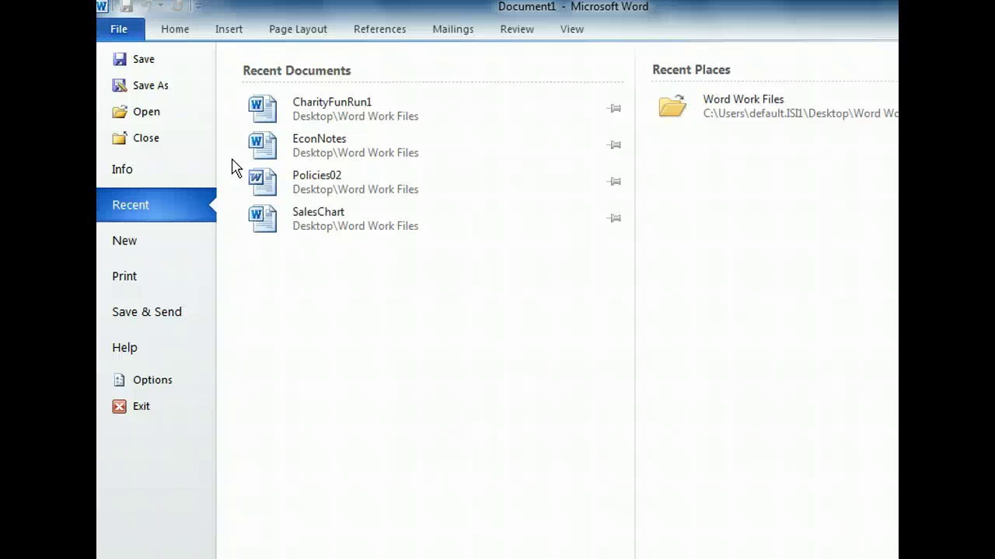
{"action": "left_click", "coordinate": [195, 256]}
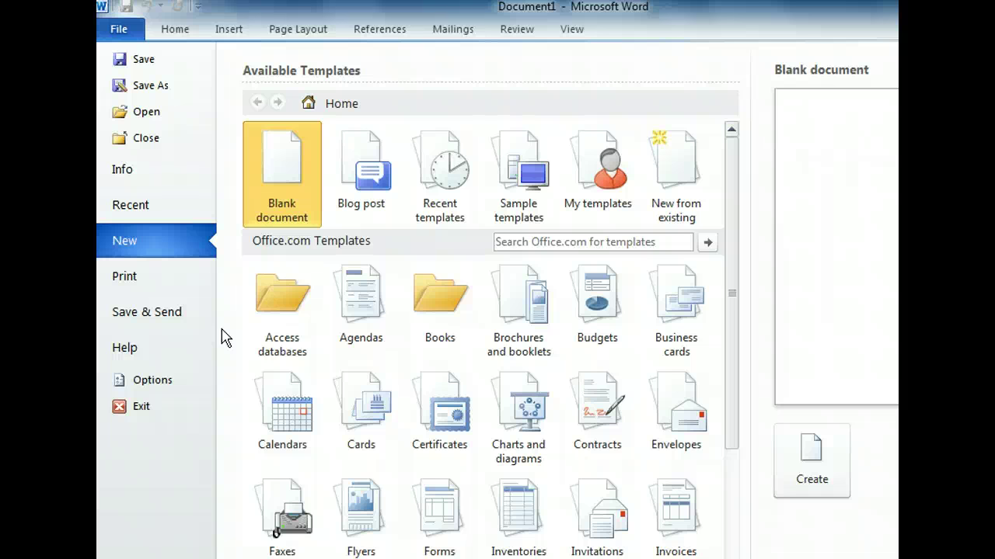
{"action": "left_click", "coordinate": [491, 193]}
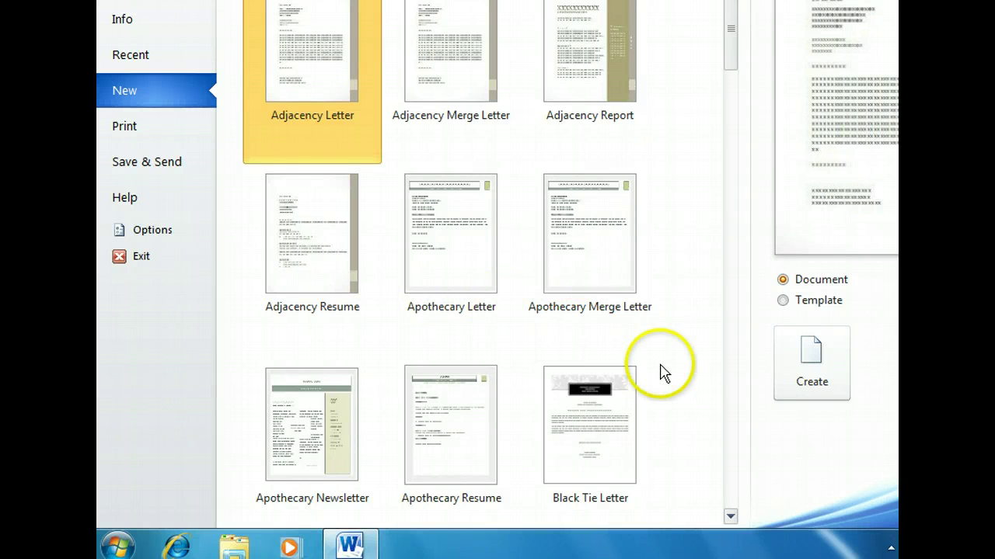
{"action": "left_click", "coordinate": [729, 396]}
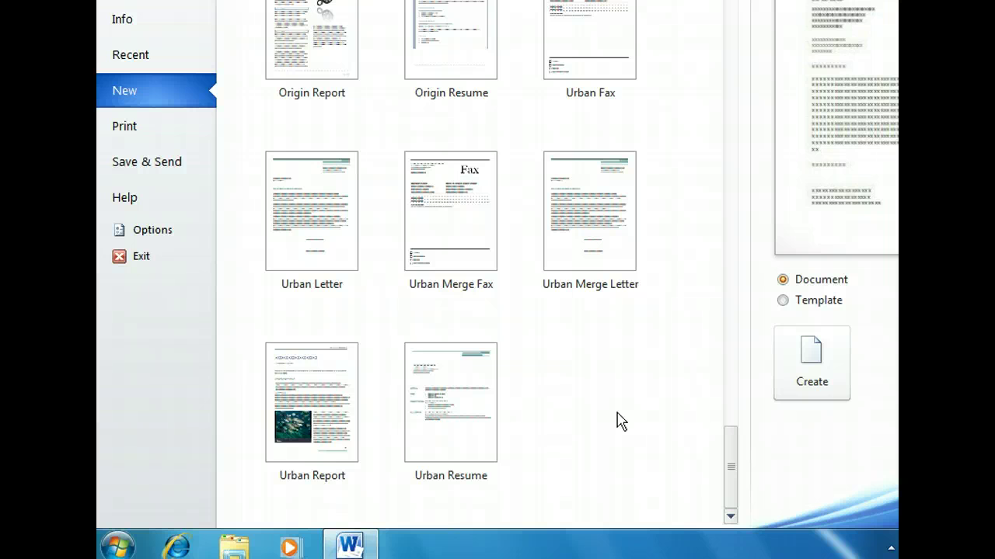
{"action": "left_click", "coordinate": [327, 418]}
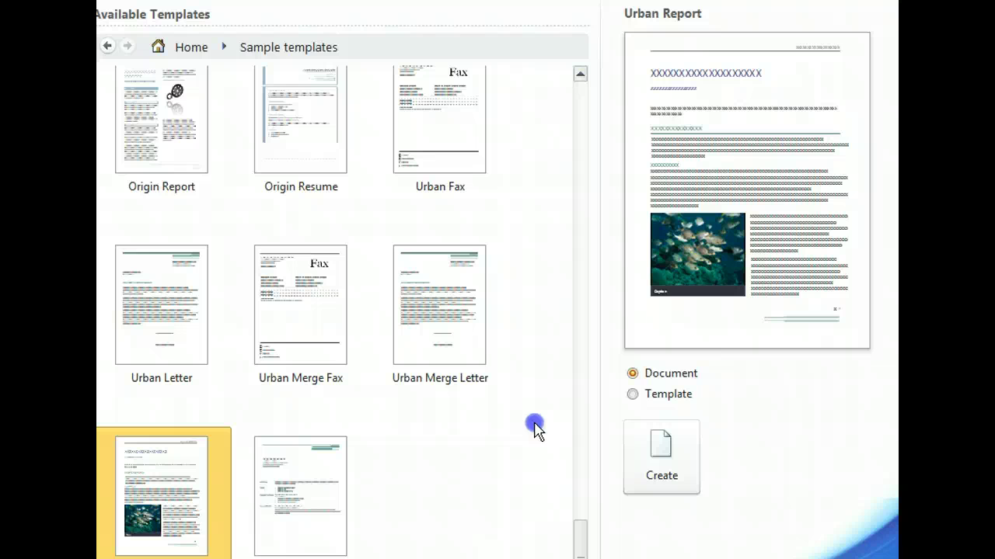
{"action": "left_click", "coordinate": [666, 474]}
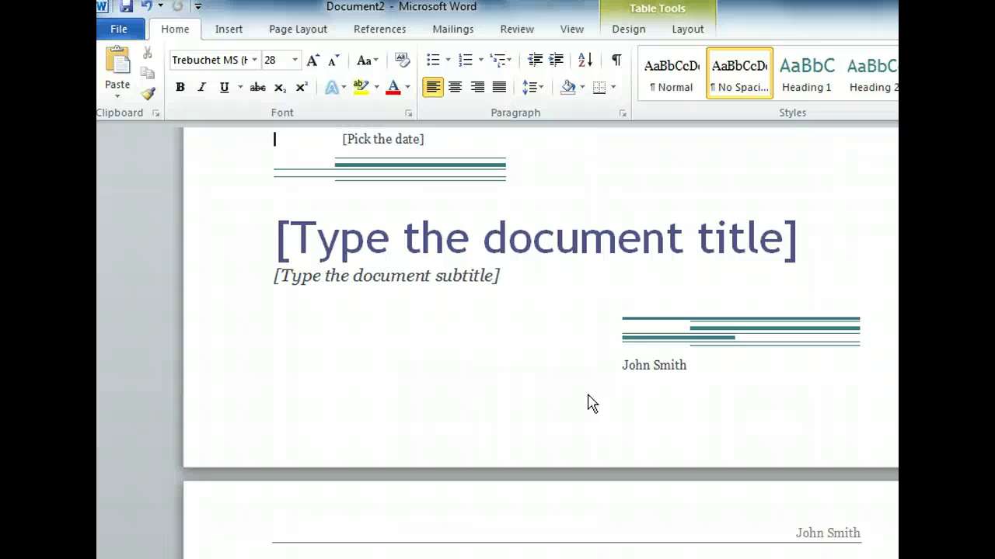
- Set the date placeholder on the cover page to today's date, 12/2/2010
{"action": "left_click", "coordinate": [544, 397]}
{"action": "left_click", "coordinate": [377, 140]}
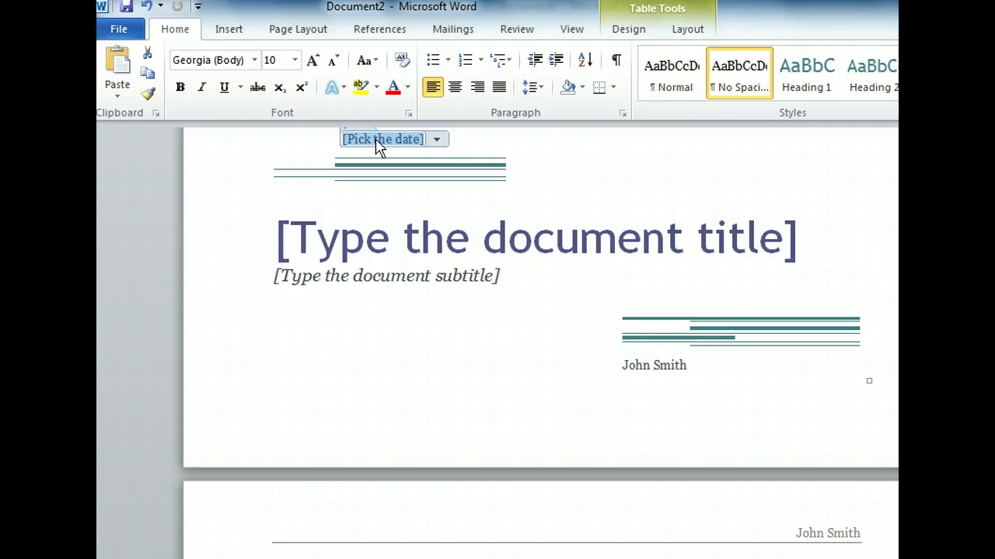
{"action": "left_click", "coordinate": [436, 142]}
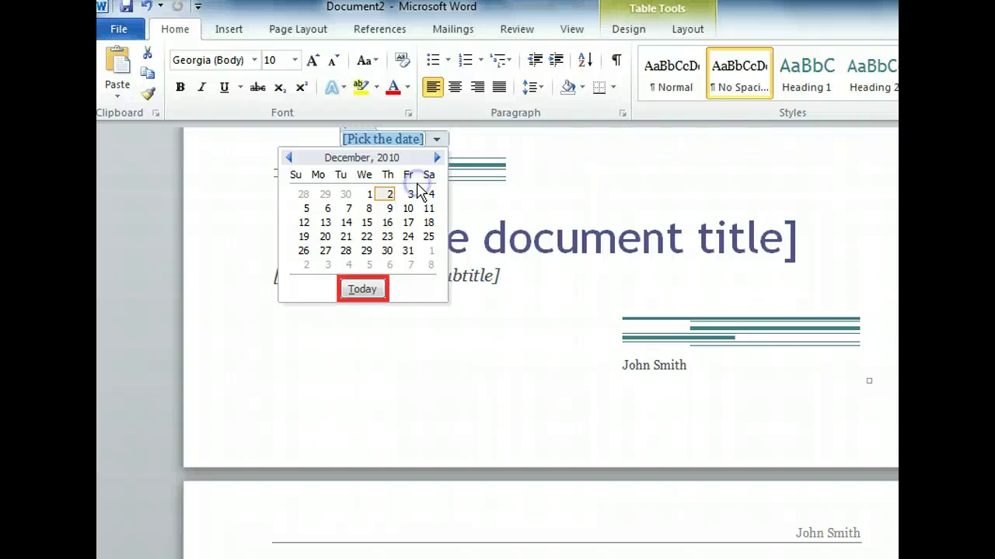
{"action": "left_click", "coordinate": [361, 290]}
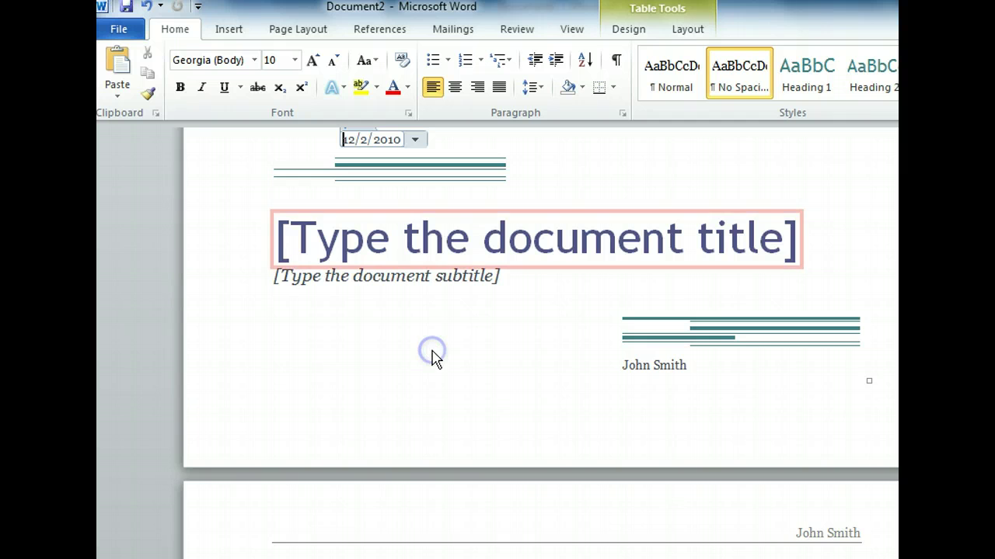
- Replace the title placeholder on the cover page with "Purchasing a Telescope"
{"action": "left_click", "coordinate": [480, 245]}
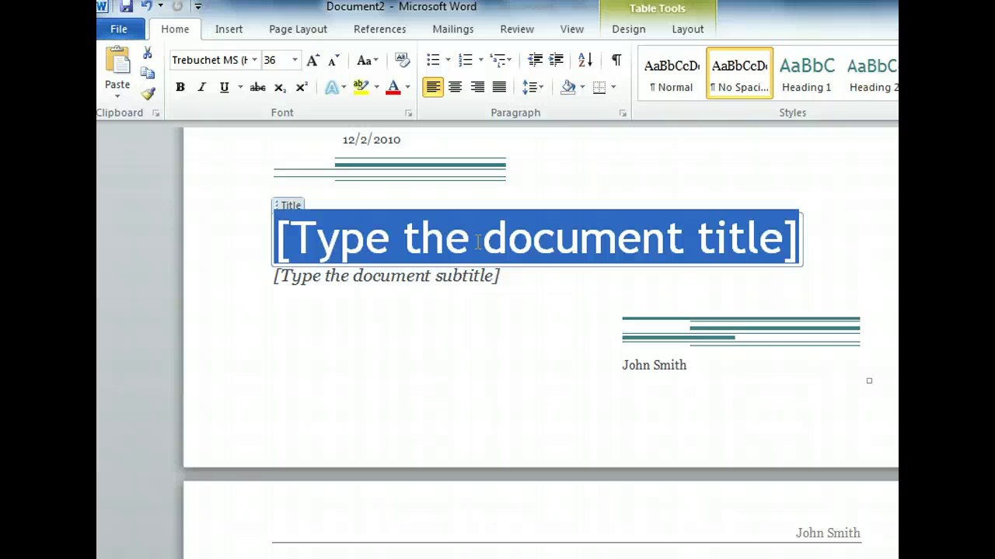
{"action": "type", "text": "P"}
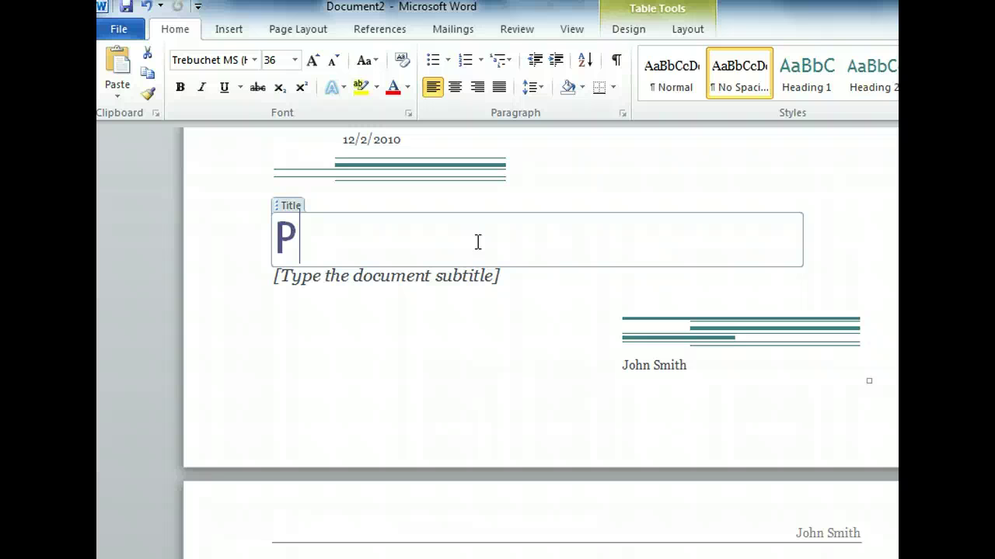
{"action": "type", "text": "ur"}
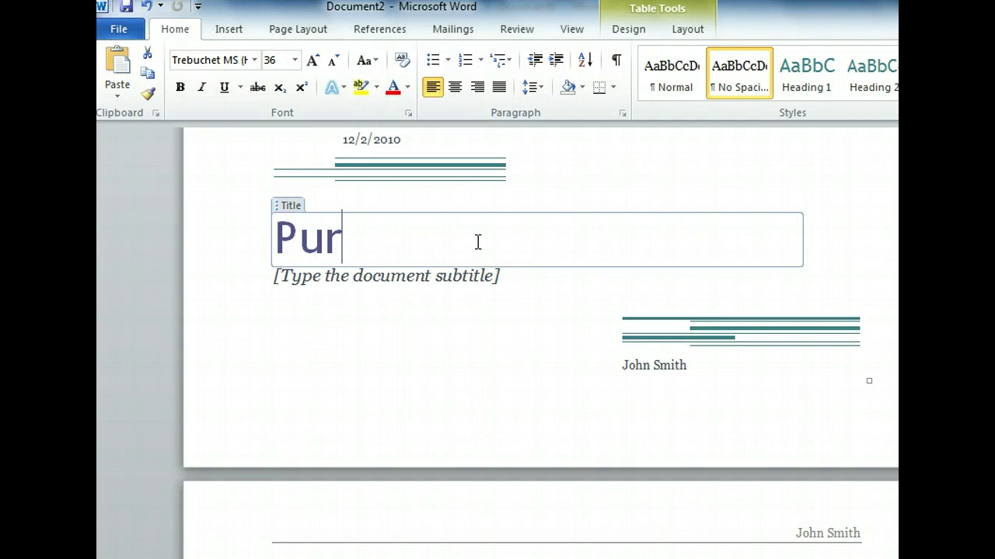
{"action": "type", "text": "chasing "}
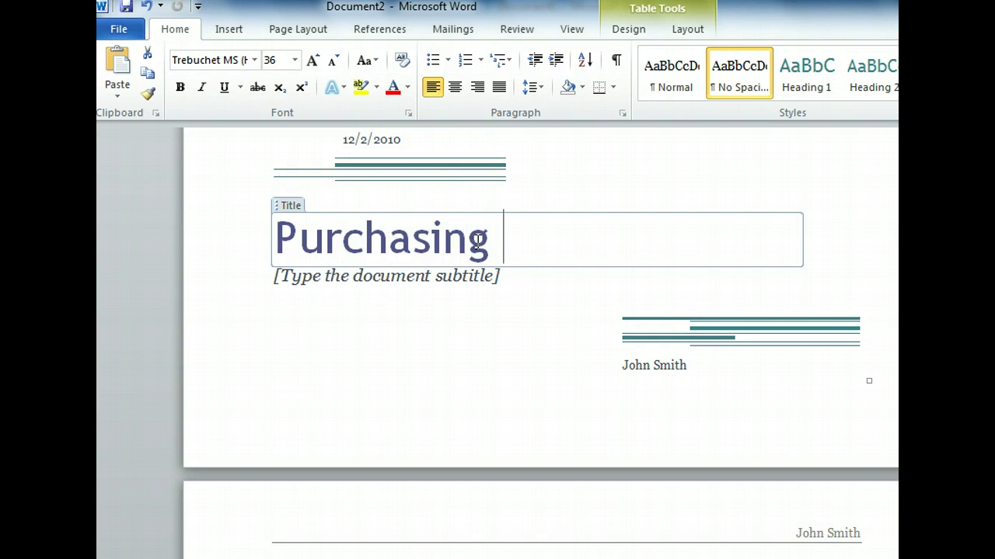
{"action": "type", "text": "a Teles"}
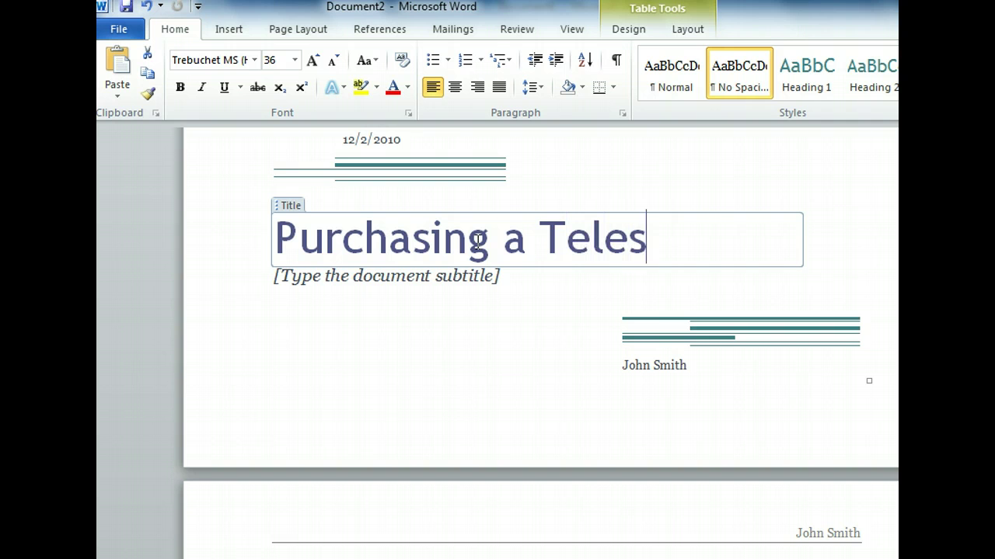
{"action": "type", "text": "cope"}
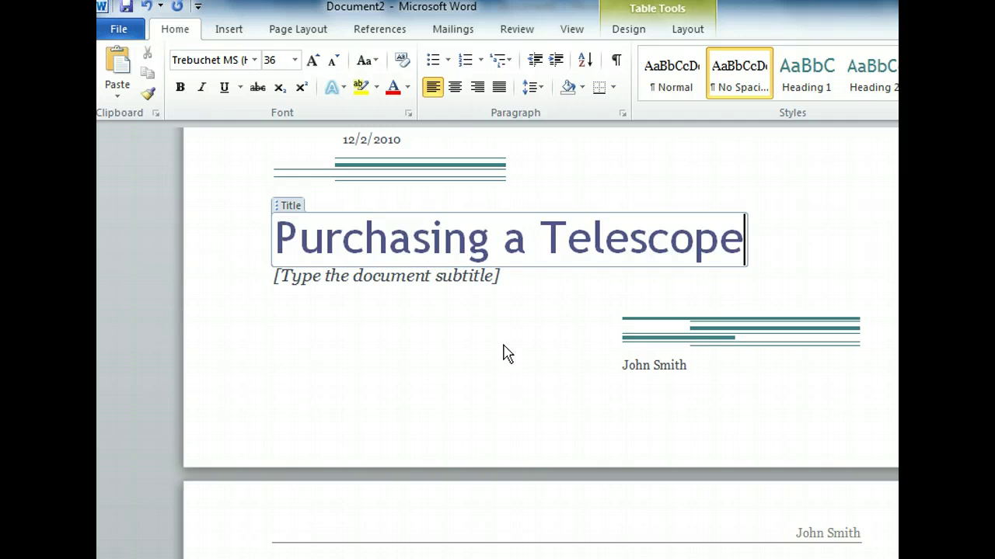
- Fill in the subtitle placeholder on the cover page with "Analysis and Recommendations"
{"action": "left_click", "coordinate": [460, 281]}
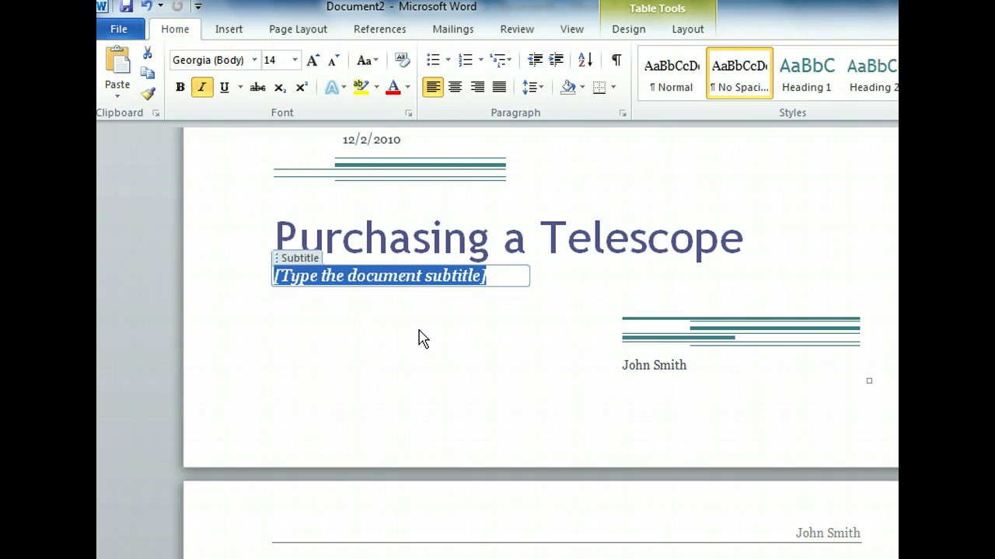
{"action": "type", "text": "An"}
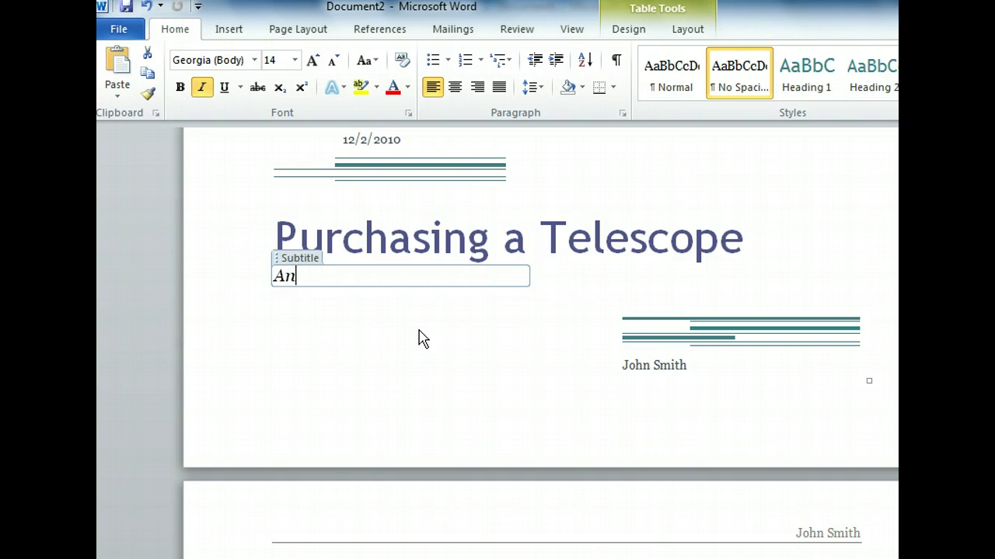
{"action": "type", "text": "alysis and"}
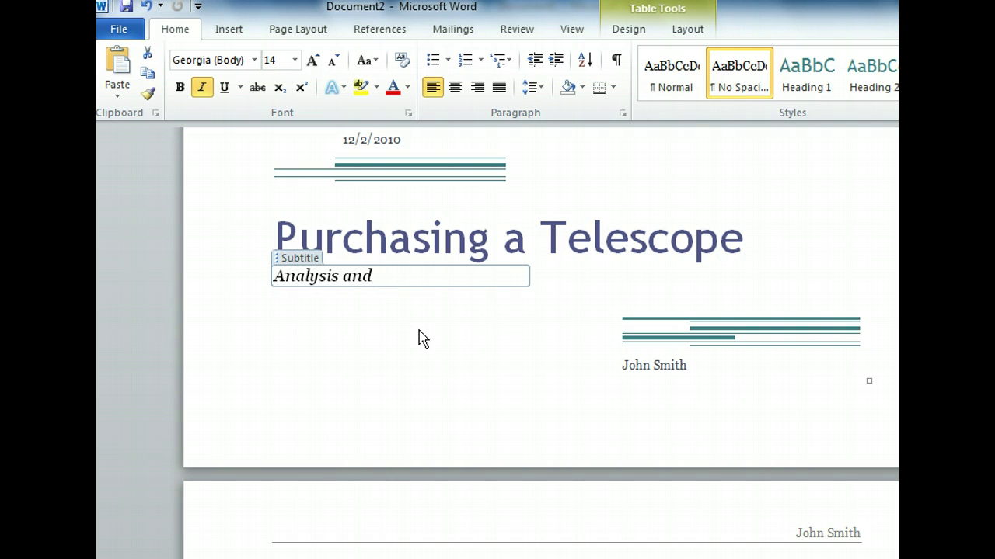
{"action": "type", "text": " Recommendatio"}
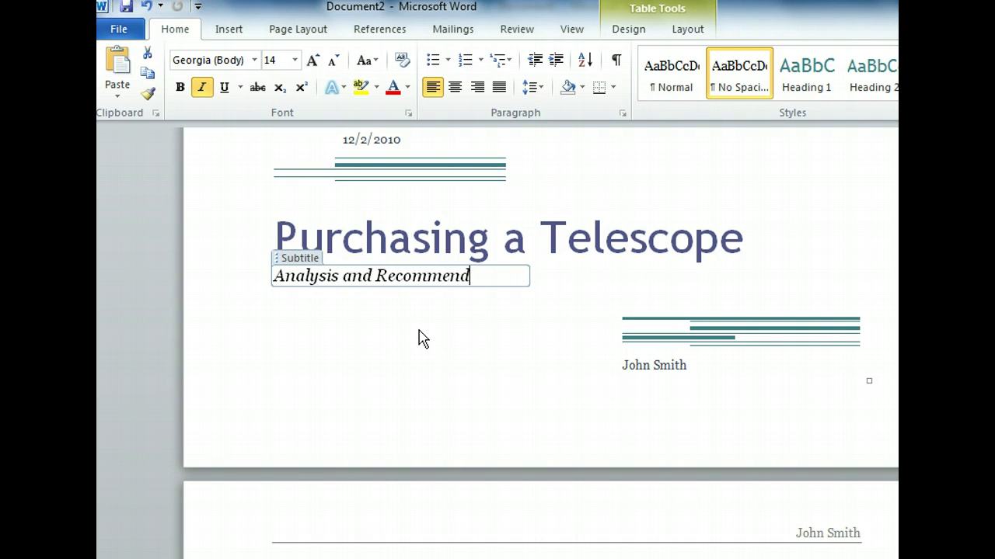
{"action": "type", "text": "ns"}
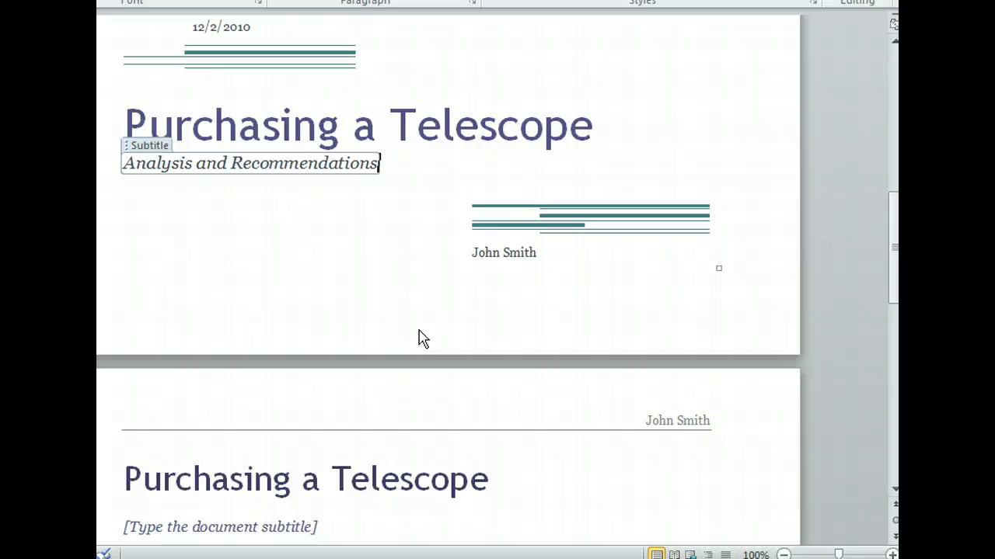
- Replace the satellite picture beside the Heading 3 section with the Telescope picture from the Desktop
{"action": "left_click", "coordinate": [892, 411]}
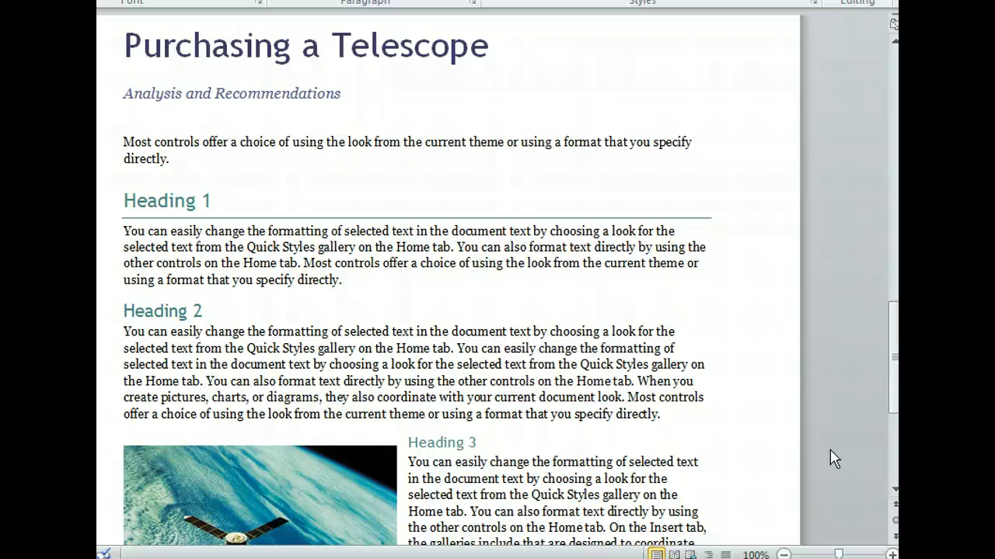
{"action": "left_click", "coordinate": [892, 469]}
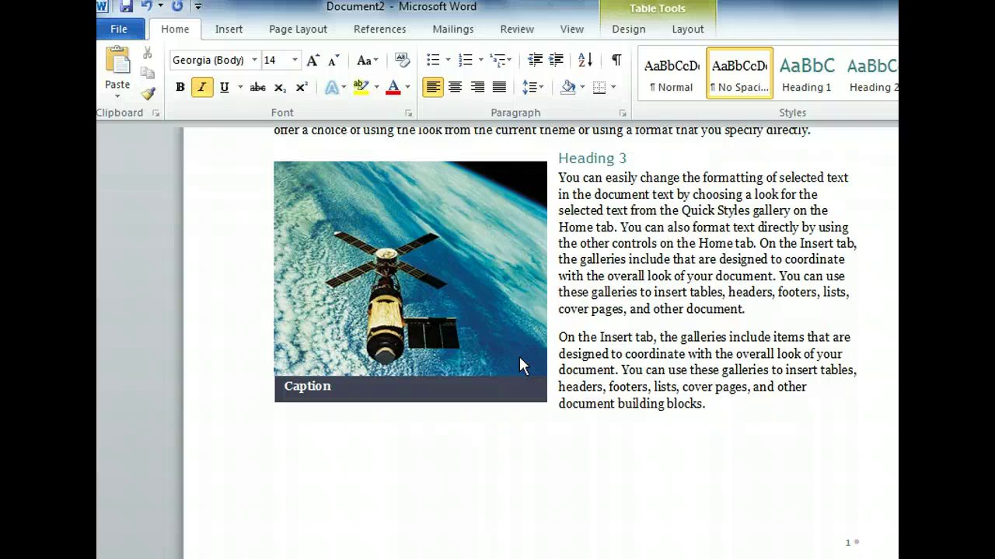
{"action": "left_click", "coordinate": [497, 342]}
{"action": "left_click", "coordinate": [477, 342]}
{"action": "left_click", "coordinate": [480, 338]}
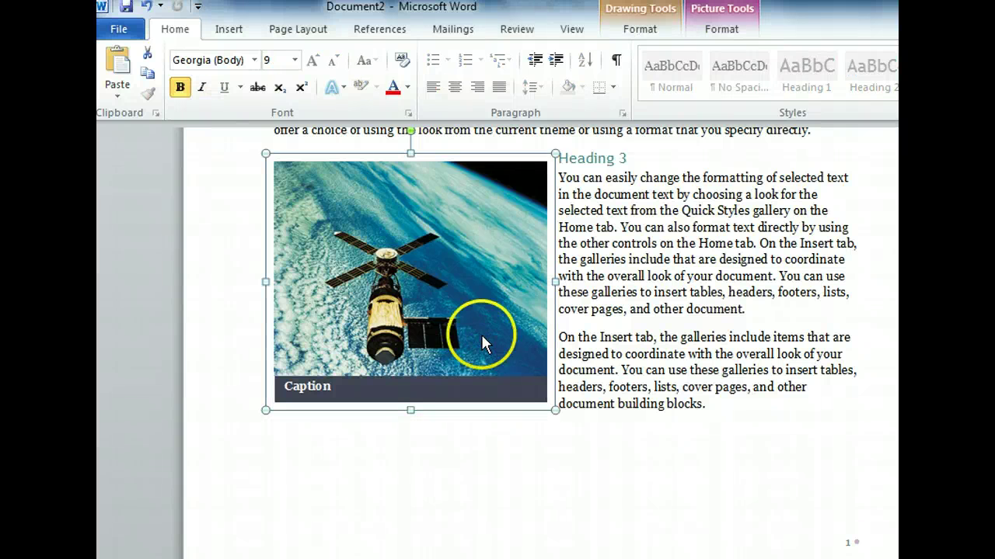
{"action": "left_click", "coordinate": [482, 244]}
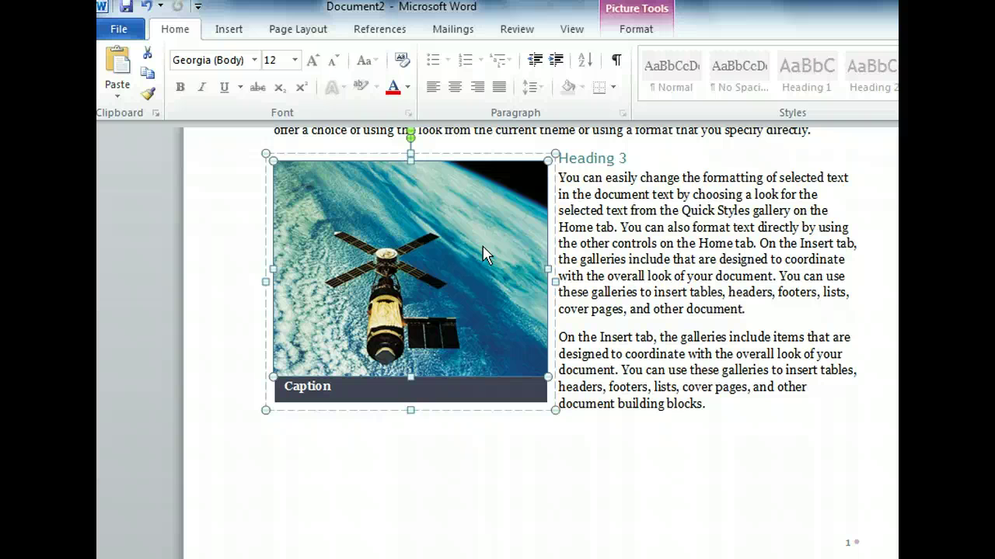
{"action": "right_click", "coordinate": [483, 254]}
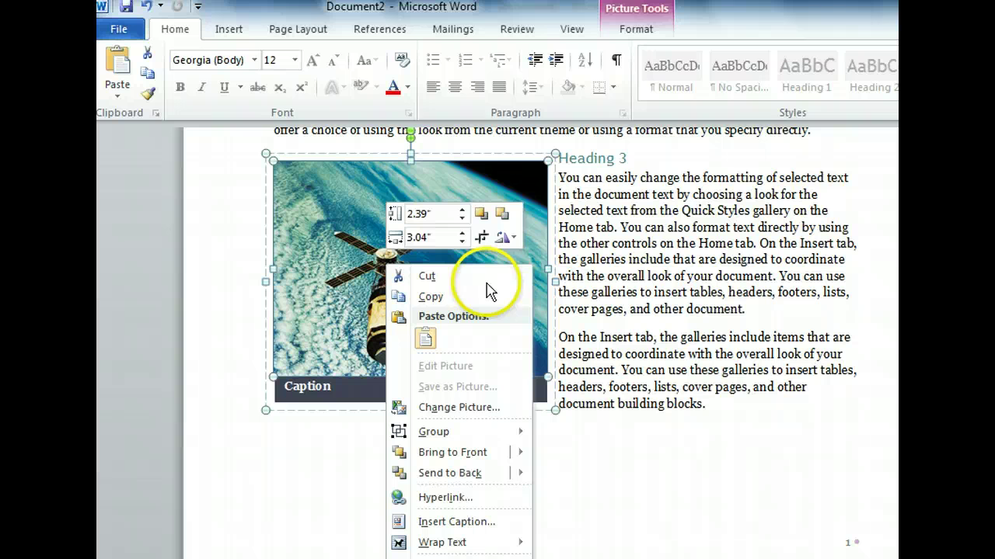
{"action": "left_click", "coordinate": [506, 408]}
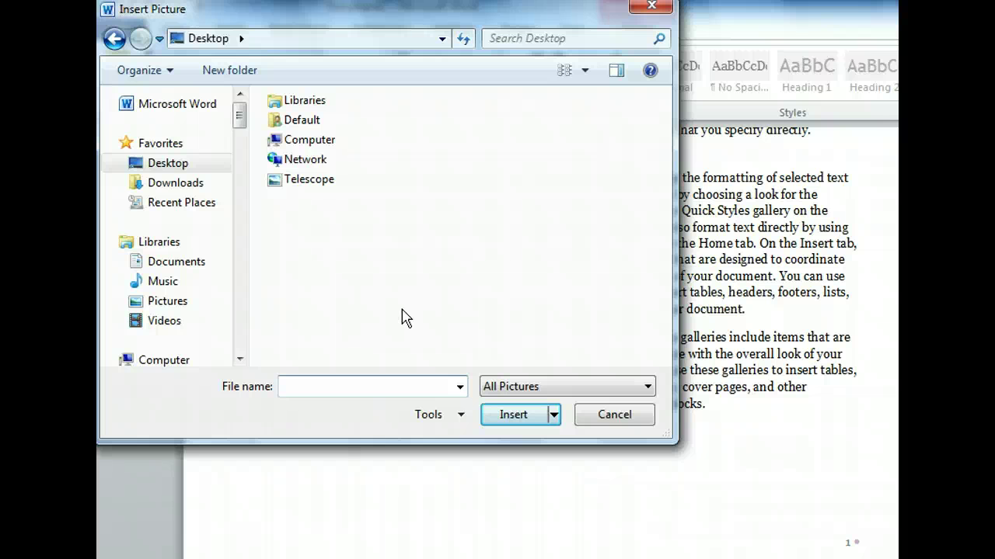
{"action": "double_click", "coordinate": [326, 189]}
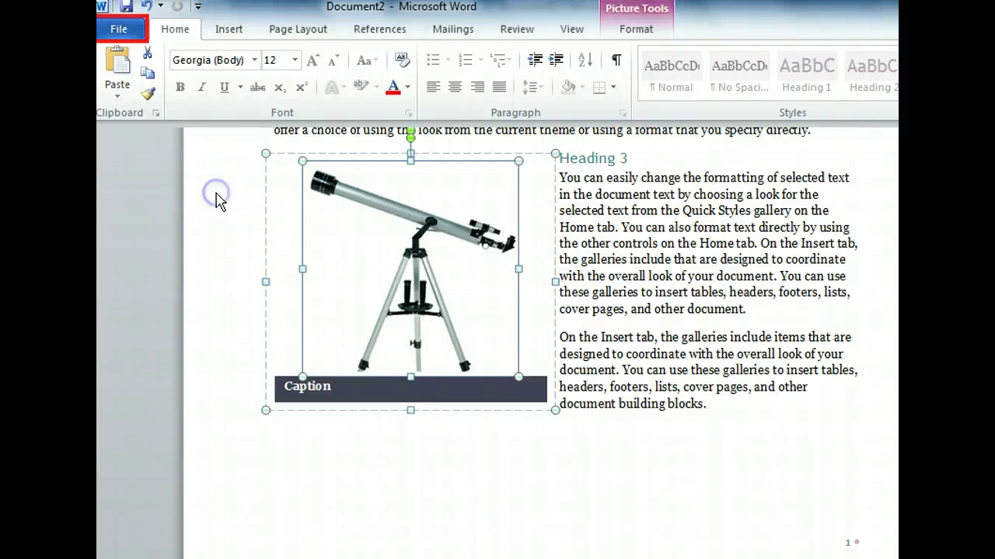
- Save the report to the Desktop as a Word Document named "Telescope Report"
{"action": "left_click", "coordinate": [136, 35]}
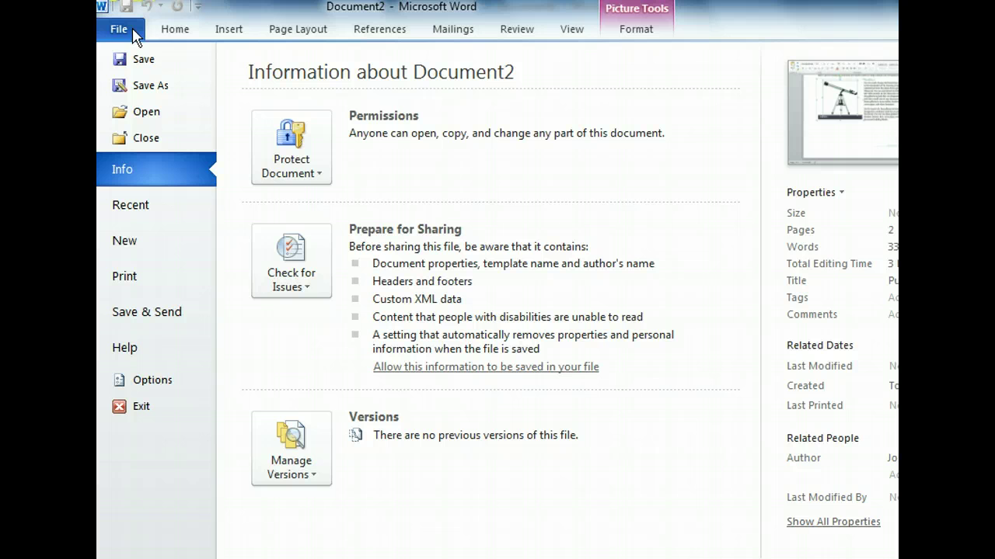
{"action": "left_click", "coordinate": [174, 60]}
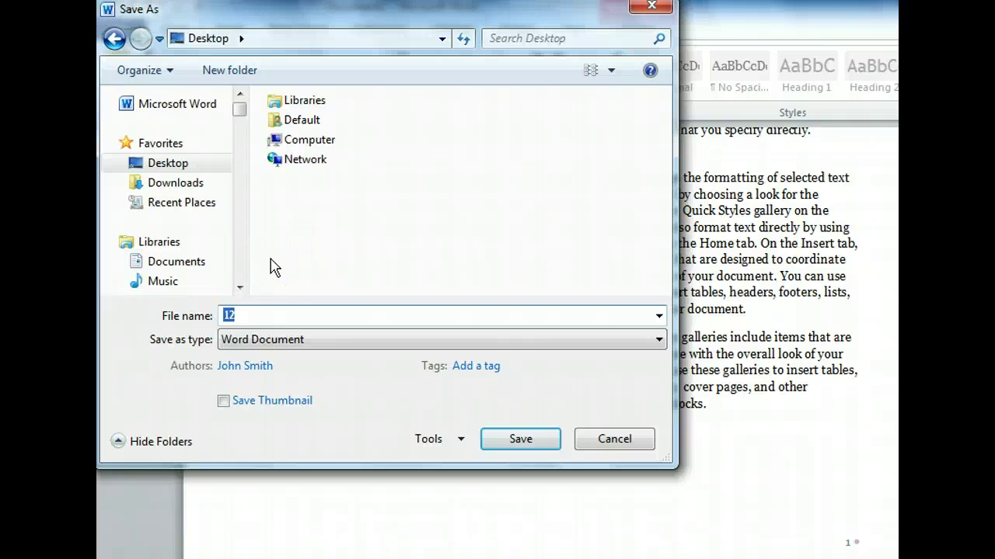
{"action": "type", "text": "Telescope Report"}
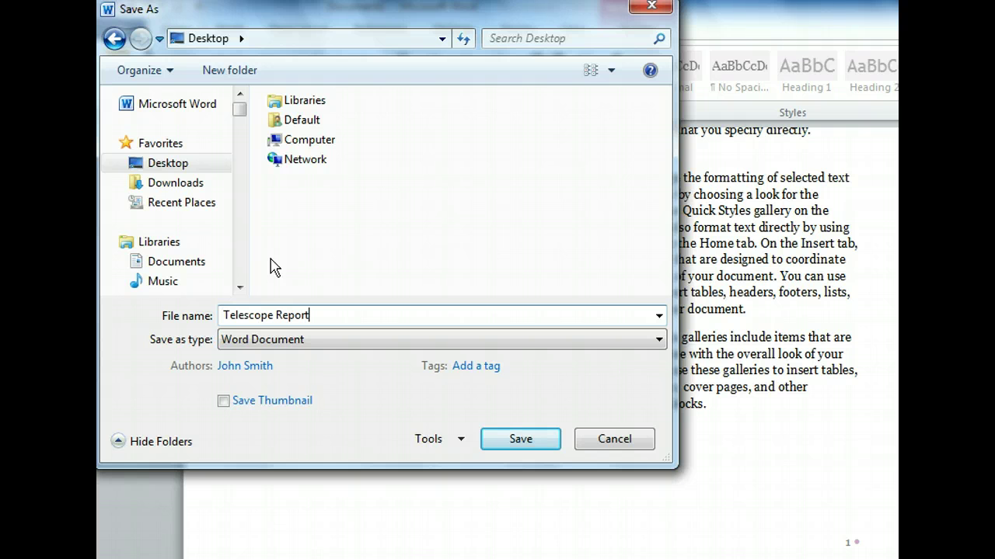
{"action": "left_click", "coordinate": [504, 440]}
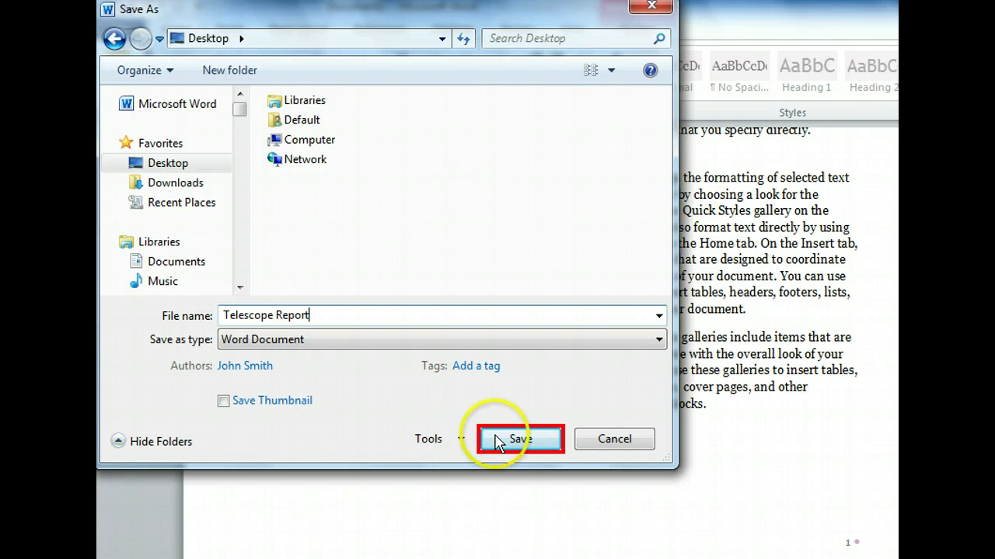